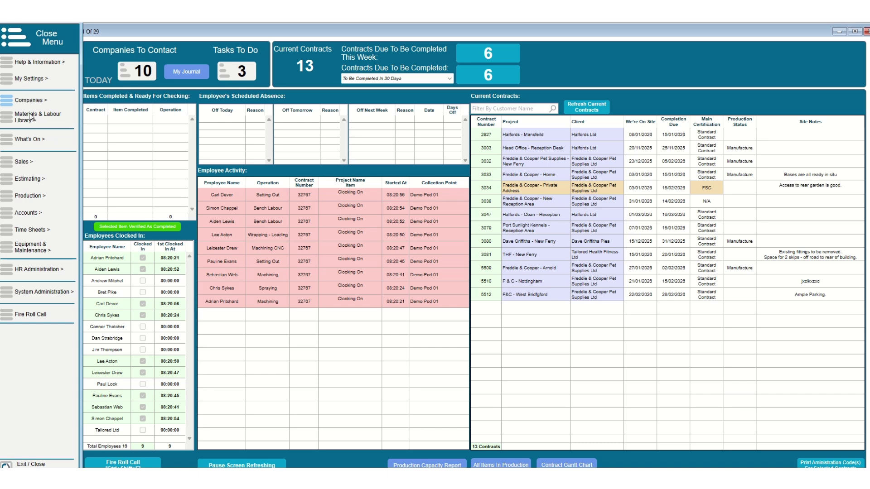
- Go to Production > Stock Control > Run Stocktake - Stock Adjustment to reach the materials search form
{"action": "left_click", "coordinate": [29, 197]}
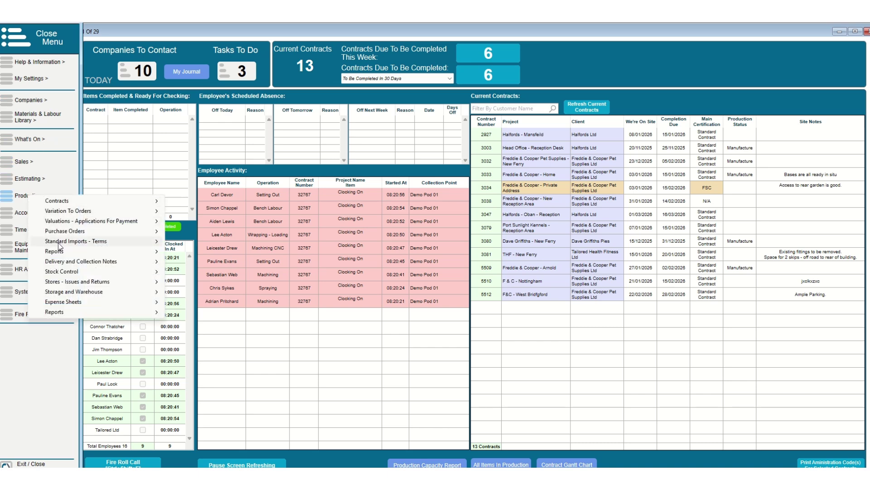
{"action": "mouse_move", "coordinate": [149, 272]}
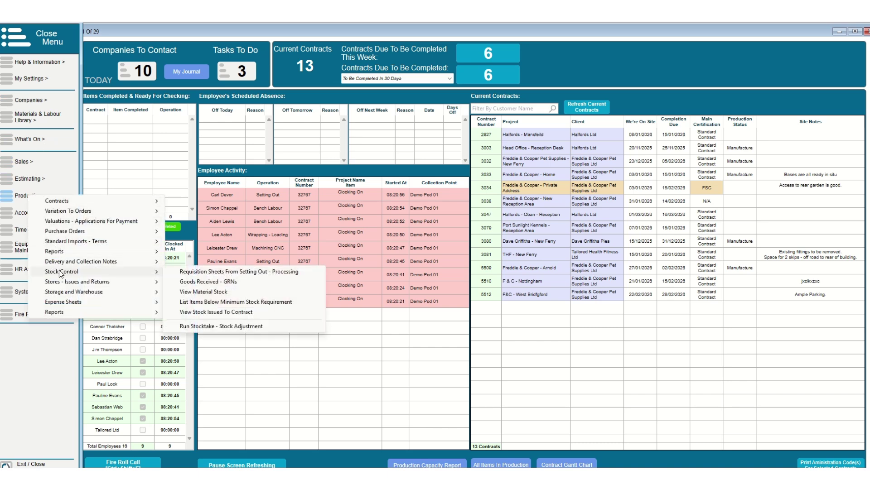
{"action": "left_click", "coordinate": [187, 327]}
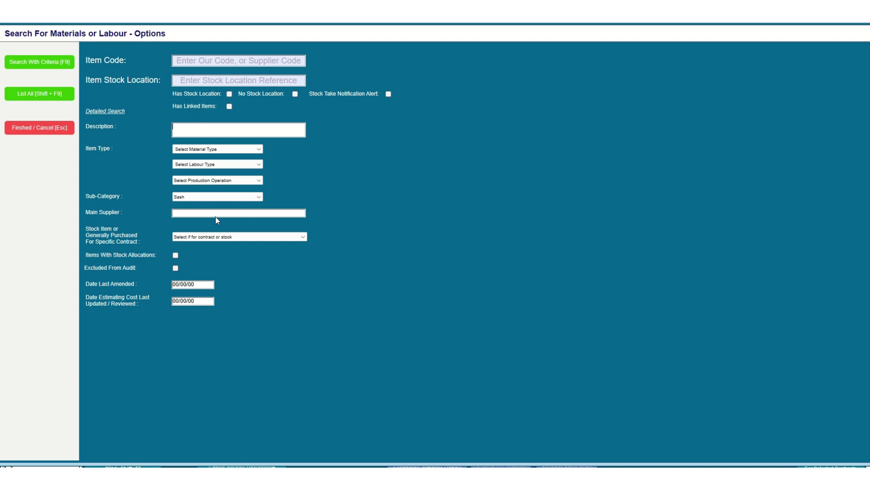
- Choose Sash as the sub-category and search to list its stock items
{"action": "left_click", "coordinate": [186, 197]}
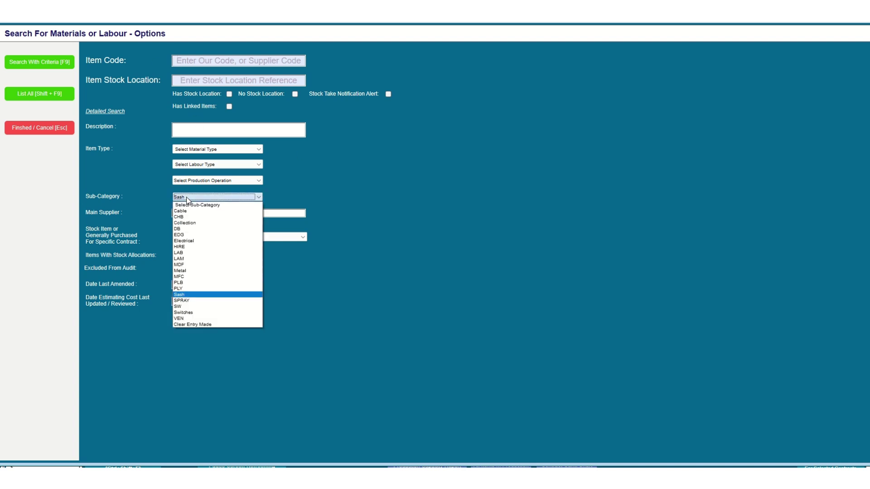
{"action": "left_click", "coordinate": [187, 295]}
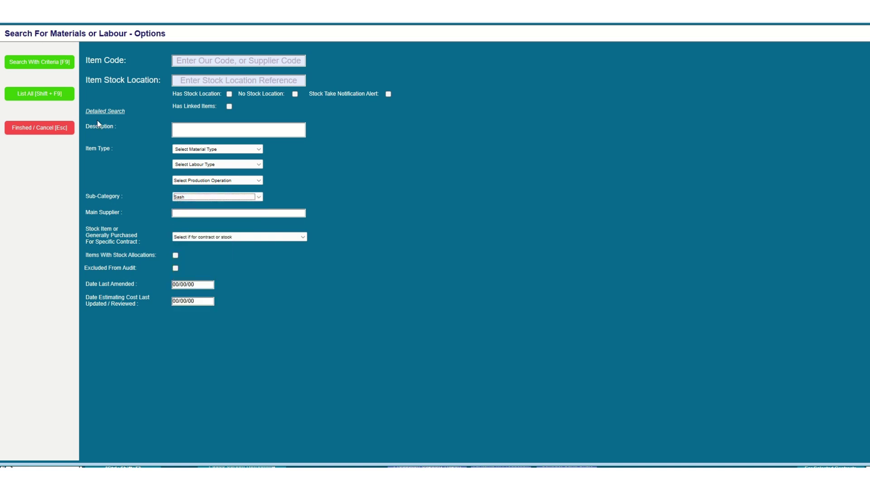
{"action": "left_click", "coordinate": [46, 66]}
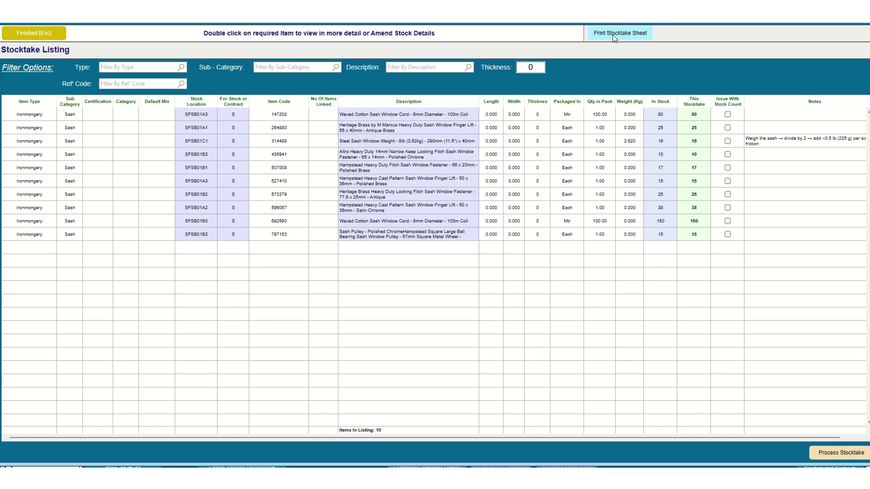
{"action": "left_click", "coordinate": [694, 130]}
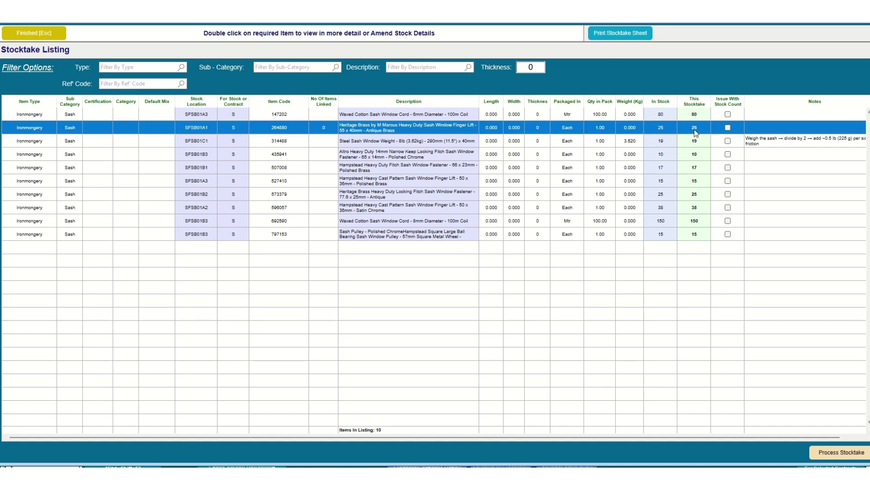
{"action": "left_click", "coordinate": [695, 131]}
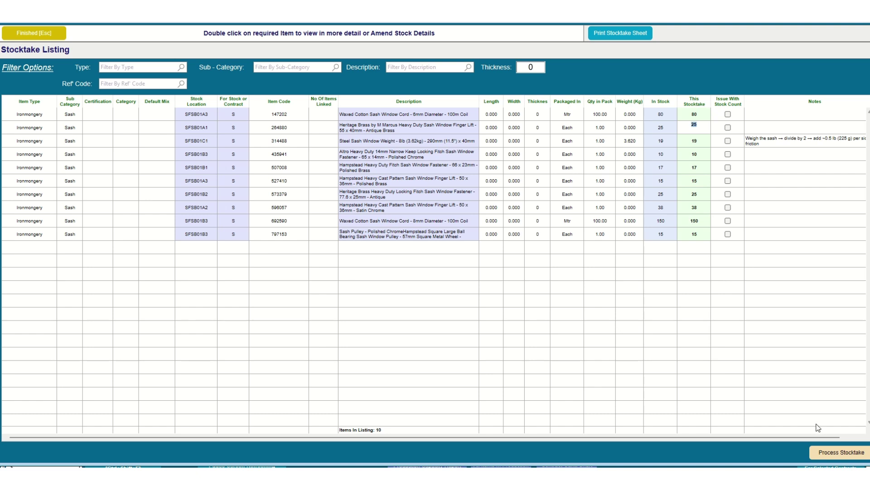
{"action": "left_click", "coordinate": [634, 367]}
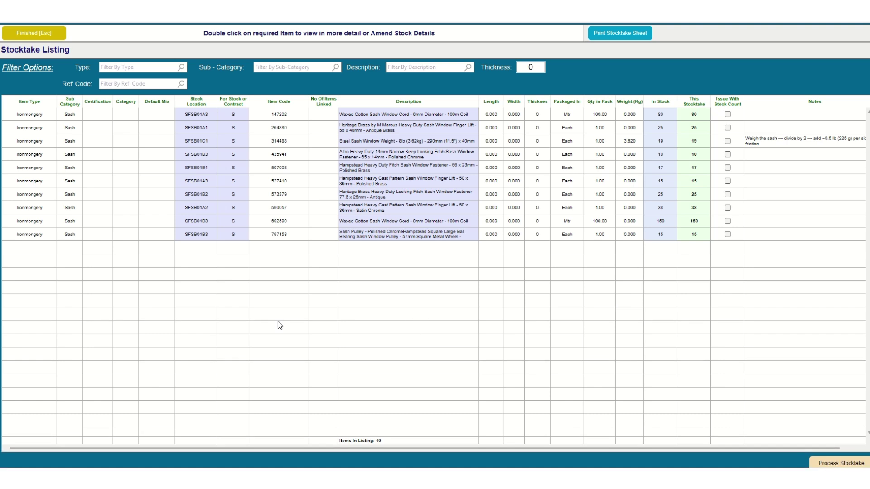
{"action": "left_click", "coordinate": [610, 34]}
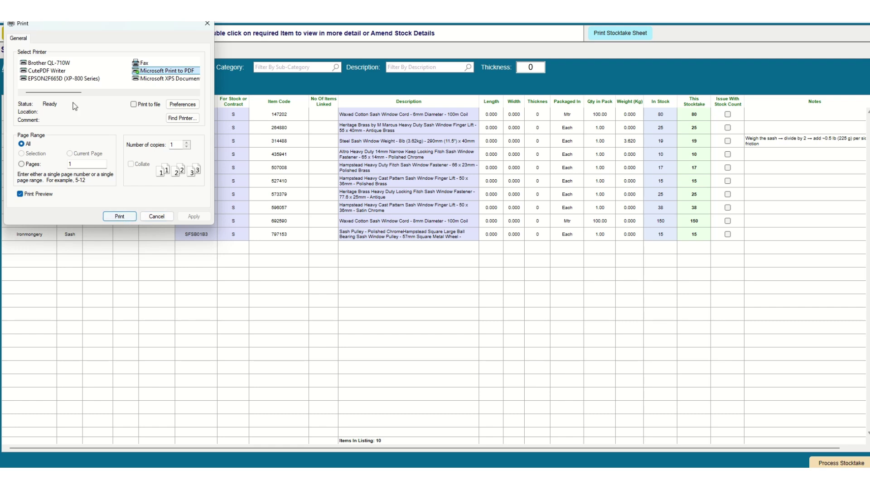
- Print the Stocktake Record Sheet for the ten sash items and review the preview
{"action": "left_click", "coordinate": [120, 217]}
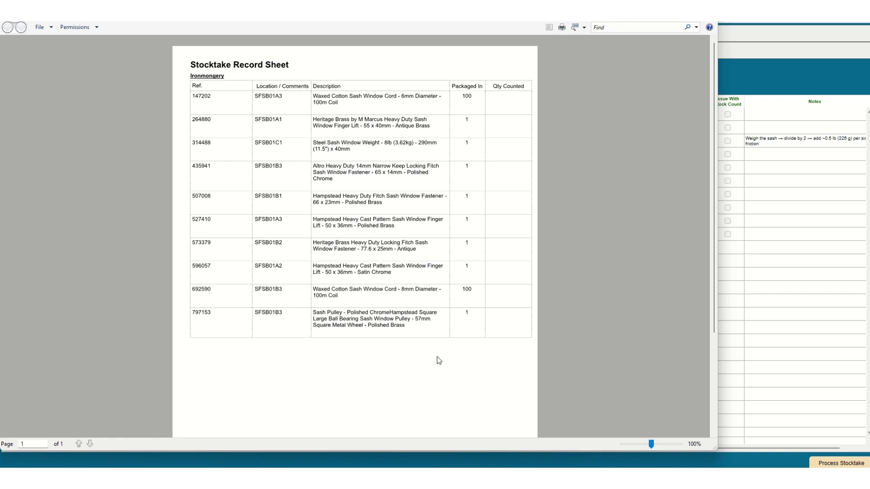
{"action": "scroll", "coordinate": [437, 360], "scroll_direction": "down", "scroll_amount": 5}
{"action": "scroll", "coordinate": [436, 360], "scroll_direction": "up", "scroll_amount": 5}
{"action": "left_click", "coordinate": [664, 14]}
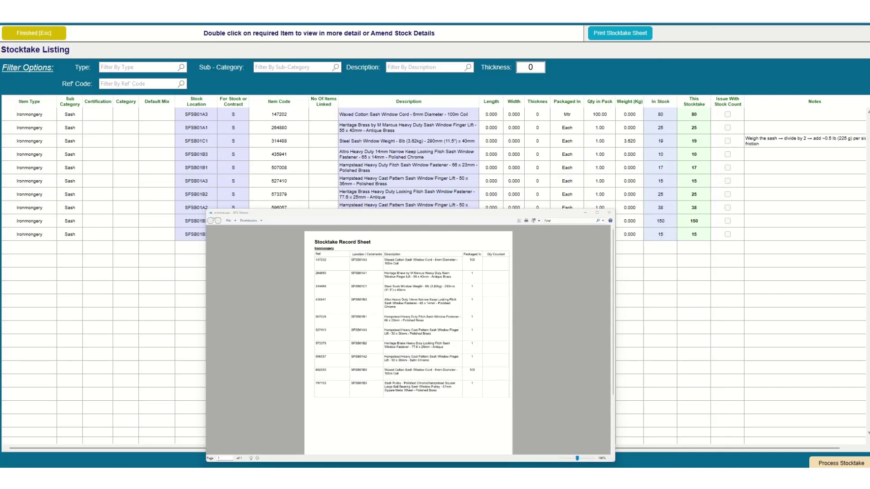
- Check the photo of the hand-counted sheet, then close the stocktake listing
{"action": "key", "text": "alt+Tab"}
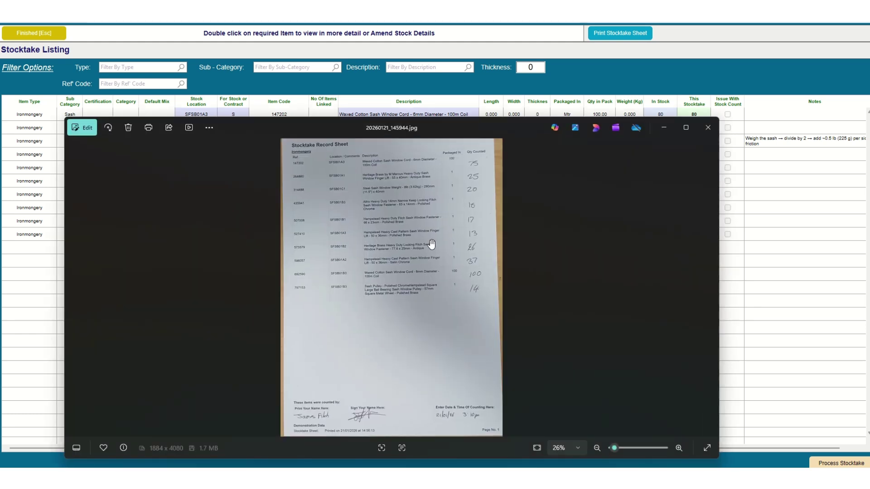
{"action": "left_click", "coordinate": [665, 127]}
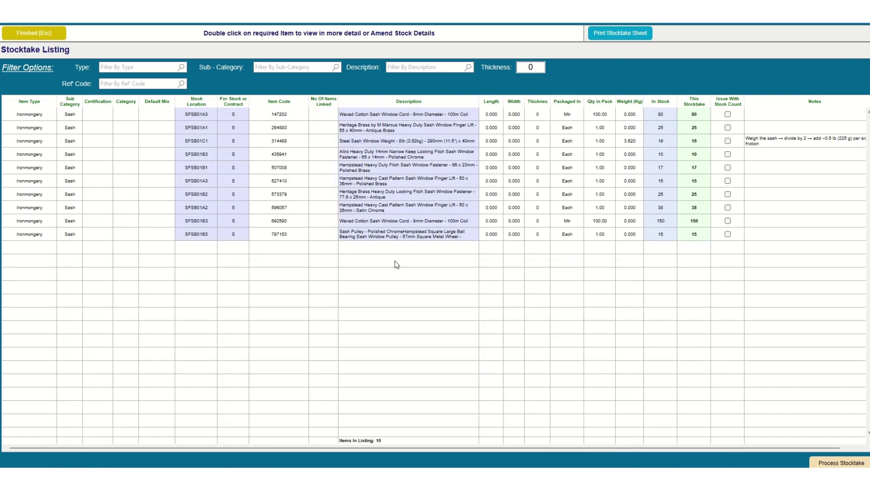
{"action": "left_click", "coordinate": [41, 34]}
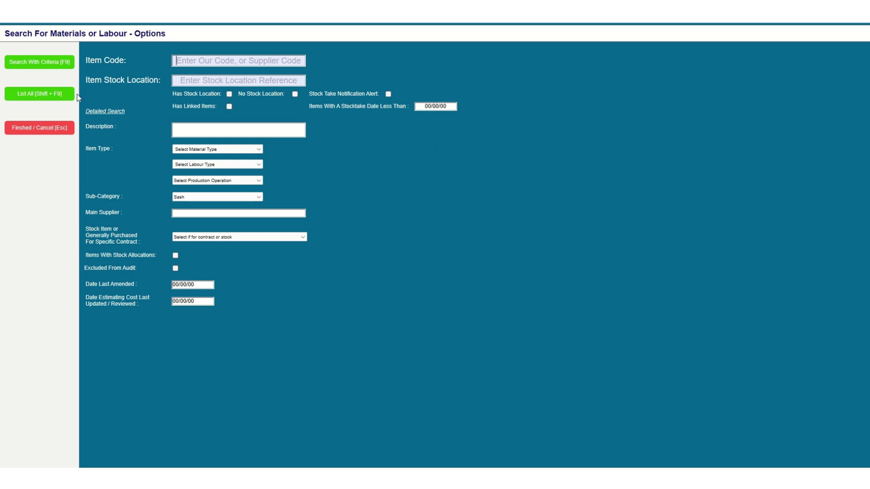
- Re-list the Sash items and enter the counts, including 37 for 596057 and 100 for 692590
{"action": "left_click", "coordinate": [51, 68]}
{"action": "left_click", "coordinate": [701, 205]}
{"action": "type", "text": "37"}
{"action": "key", "text": "Return"}
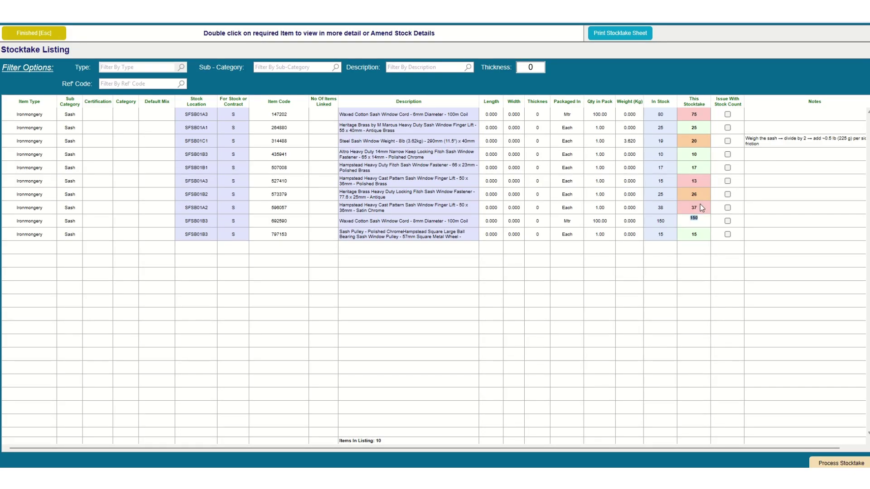
{"action": "key", "text": "Tab"}
{"action": "key", "text": "Tab"}
{"action": "key", "text": "Tab"}
{"action": "key", "text": "Tab"}
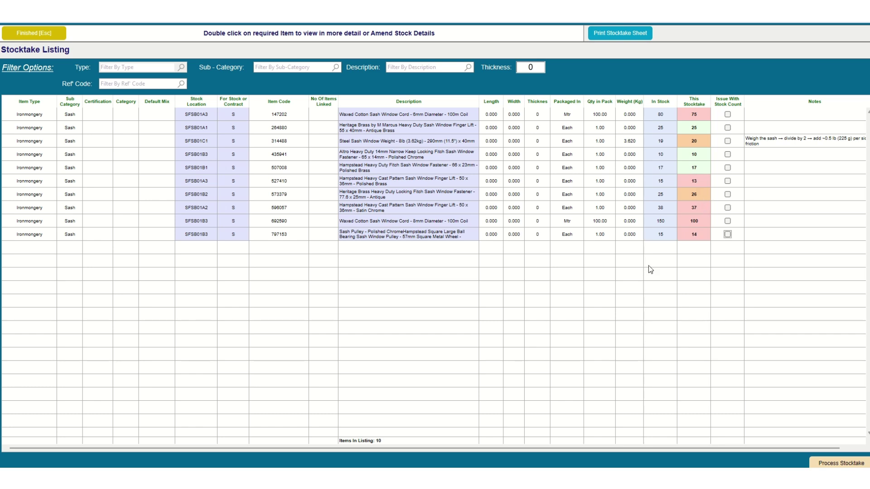
- Flag an issue on the 573379 count, set 264880's weight to 6 kg, and process the stocktake
{"action": "left_click", "coordinate": [727, 195]}
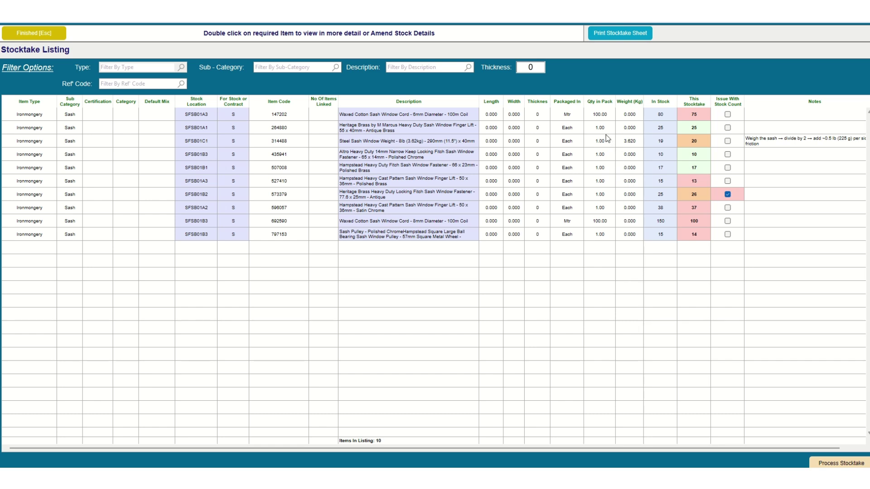
{"action": "left_click", "coordinate": [630, 129]}
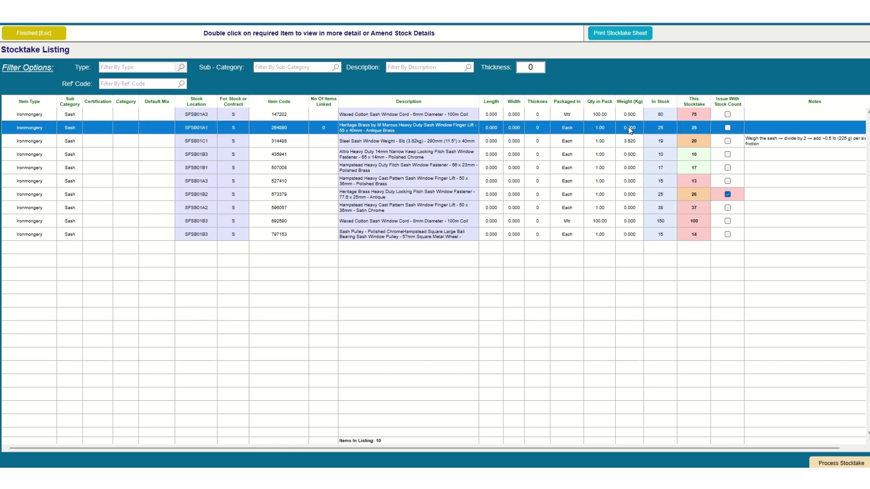
{"action": "type", "text": "6"}
{"action": "left_click", "coordinate": [646, 352]}
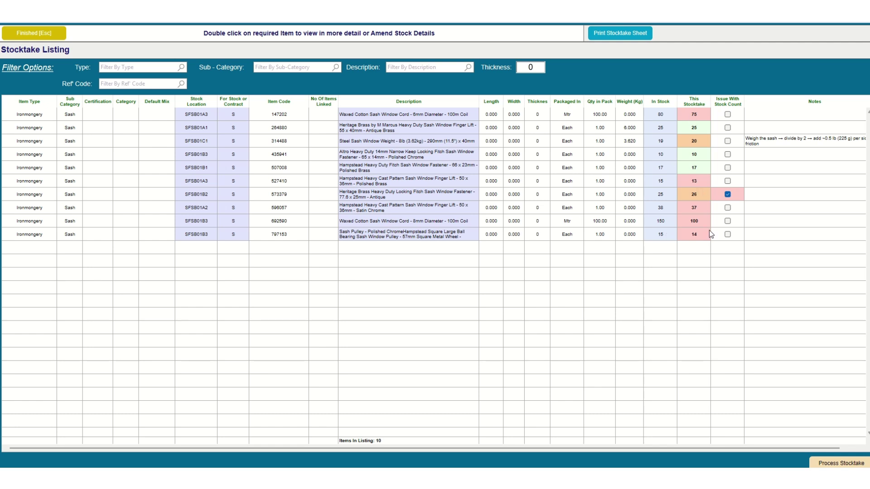
{"action": "left_click", "coordinate": [838, 464]}
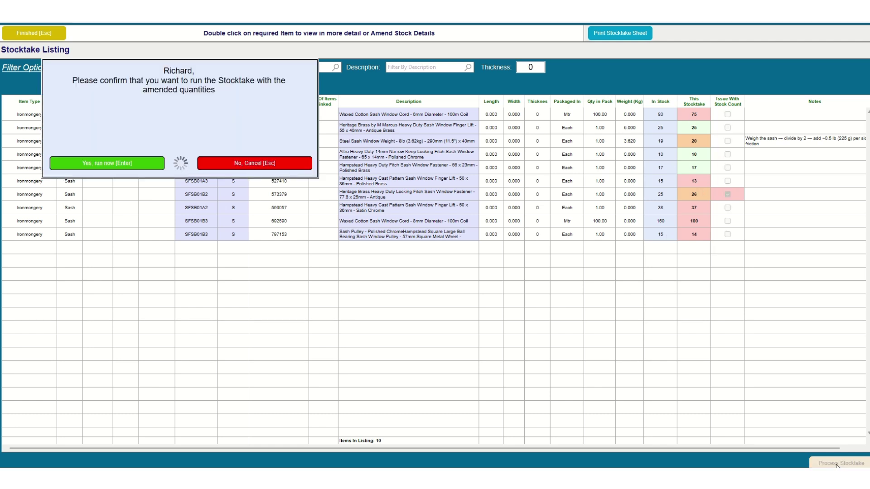
- Confirm running the stocktake and submit the stock amendment code
{"action": "left_click", "coordinate": [103, 166]}
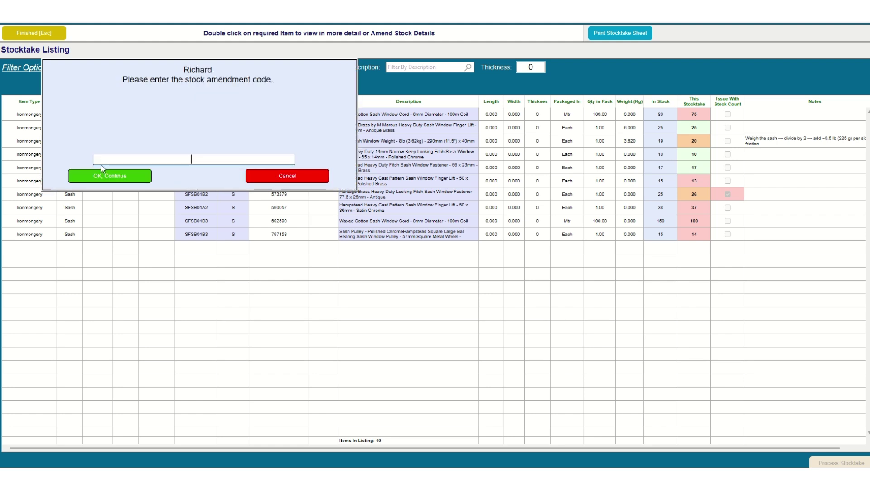
{"action": "type", "text": "*****"}
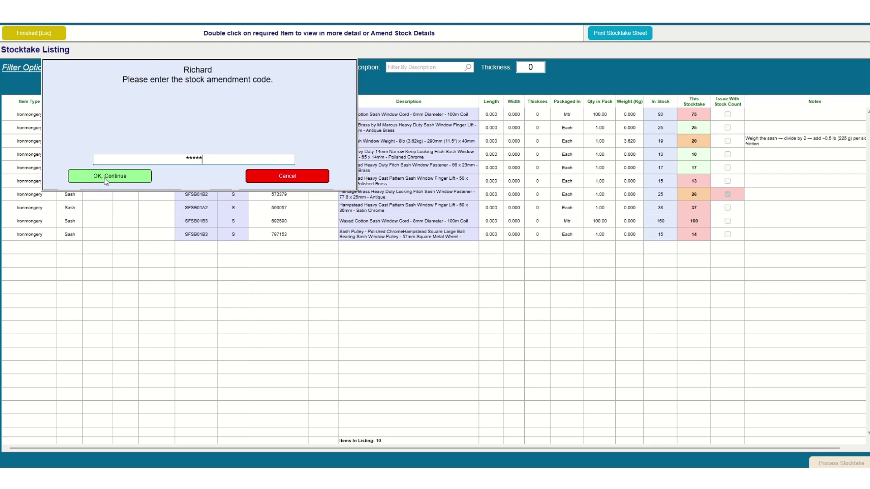
{"action": "left_click", "coordinate": [106, 180]}
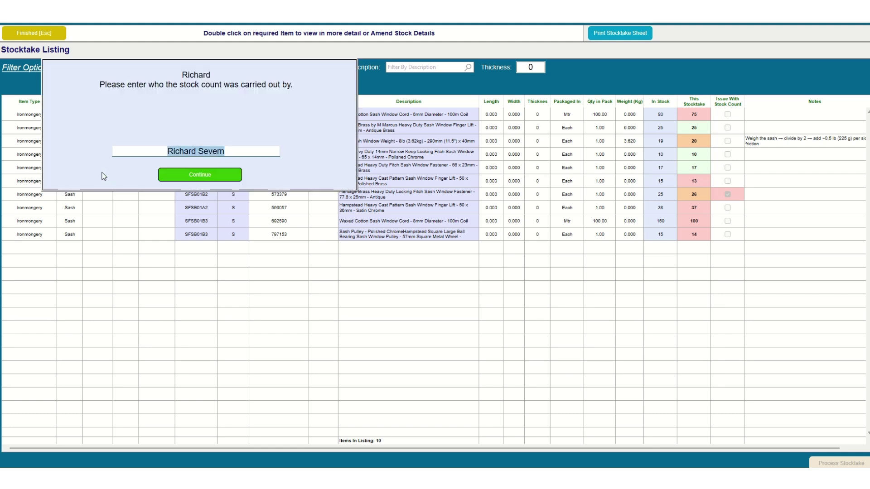
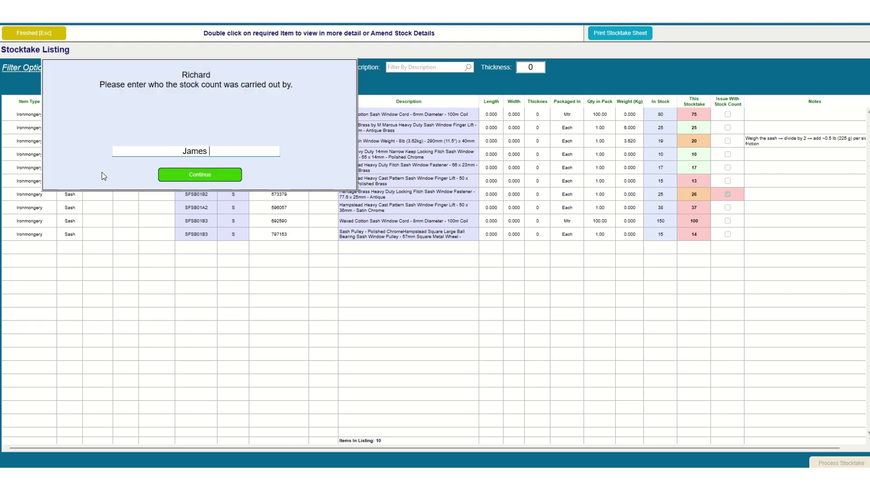
- Enter the counter's name and accept the 21/01/26 count date to process the stocktake
{"action": "key", "text": "Return"}
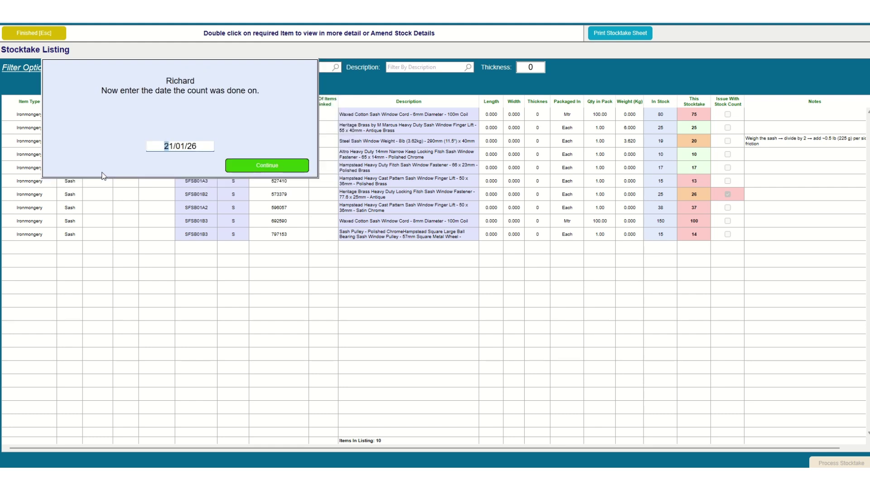
{"action": "key", "text": "Return"}
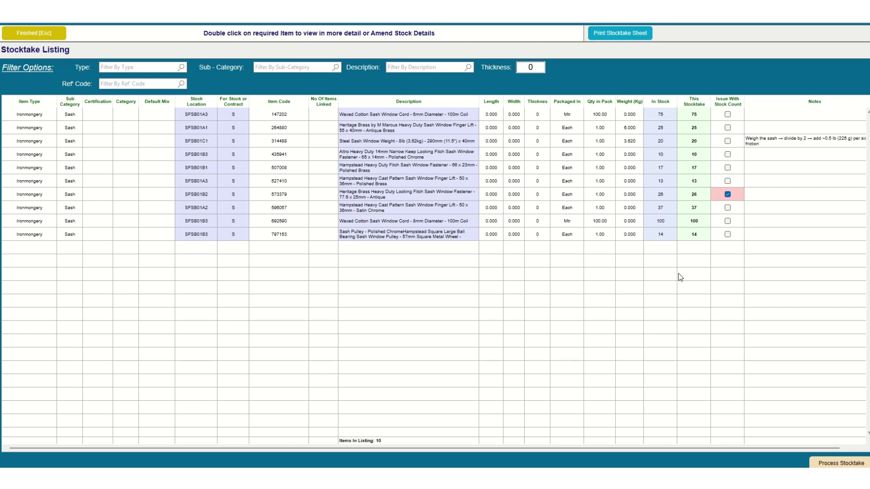
{"action": "double_click", "coordinate": [568, 211]}
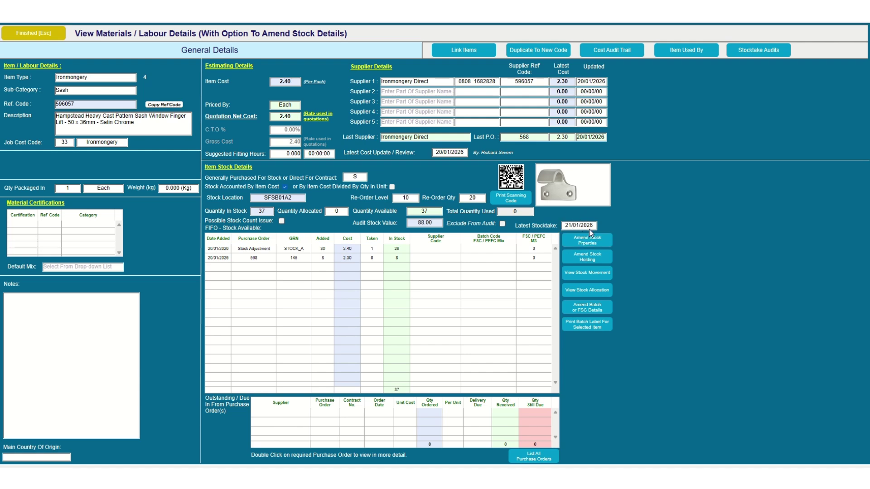
{"action": "left_click", "coordinate": [753, 54]}
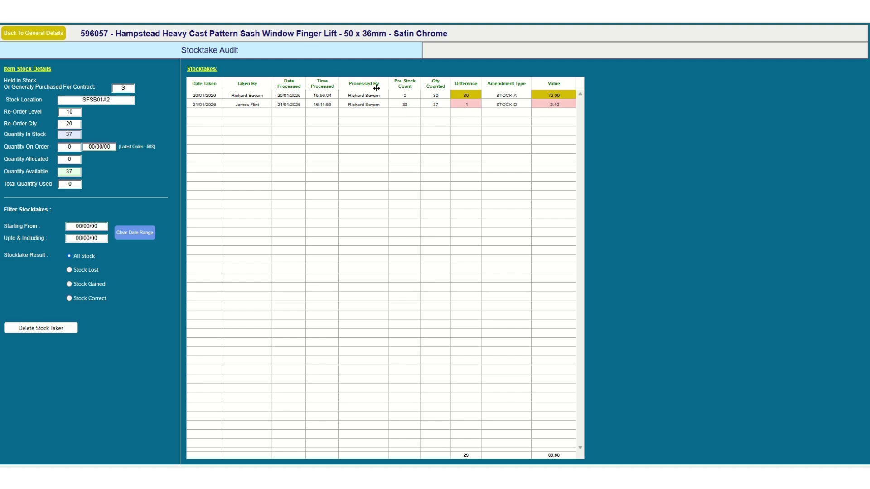
{"action": "left_click", "coordinate": [30, 34]}
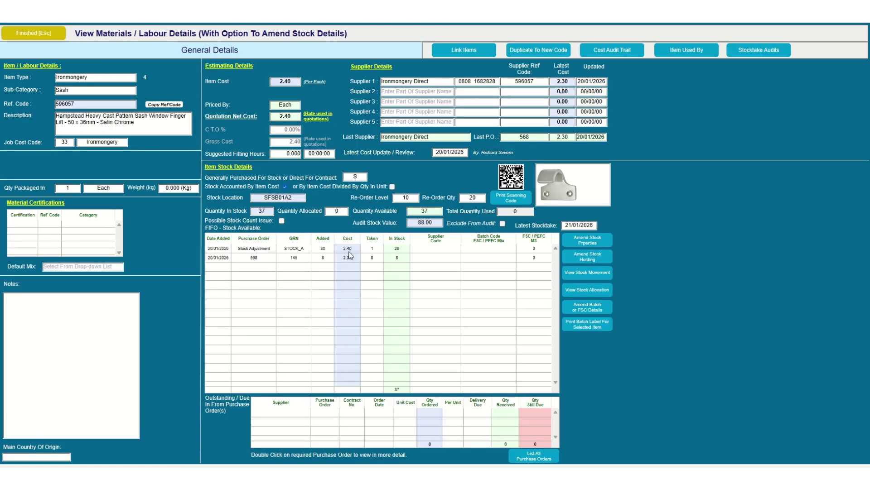
{"action": "left_click", "coordinate": [8, 38]}
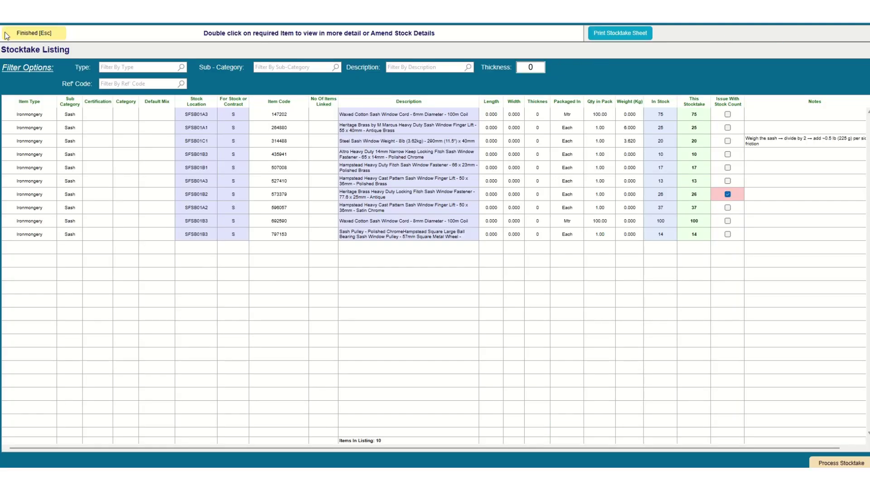
- View item 314488's Stocktake Audits, then return to its general details
{"action": "double_click", "coordinate": [272, 141]}
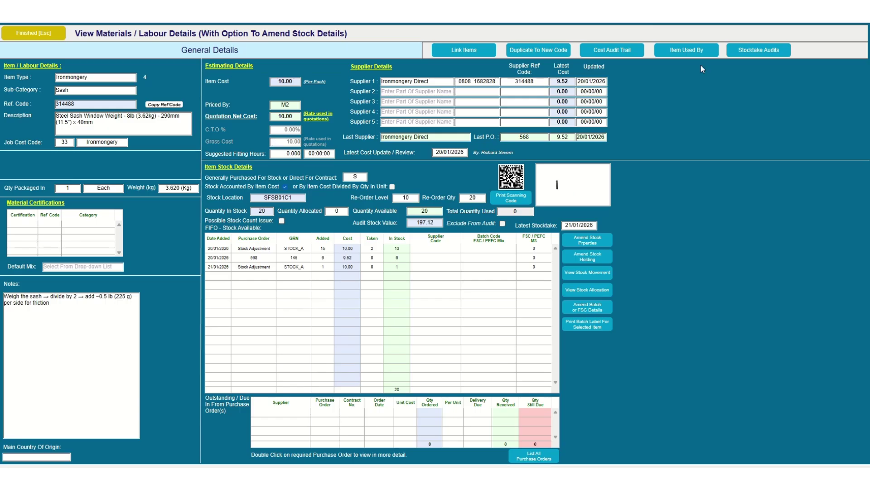
{"action": "left_click", "coordinate": [738, 49]}
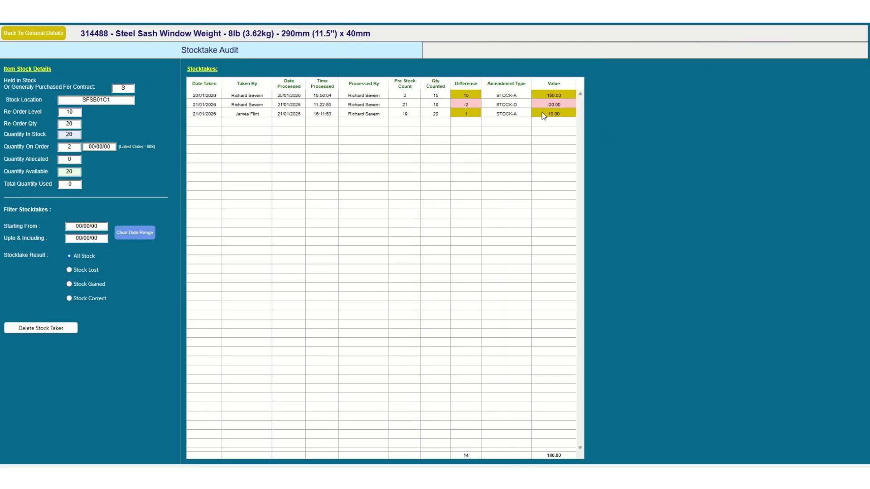
{"action": "left_click", "coordinate": [49, 35]}
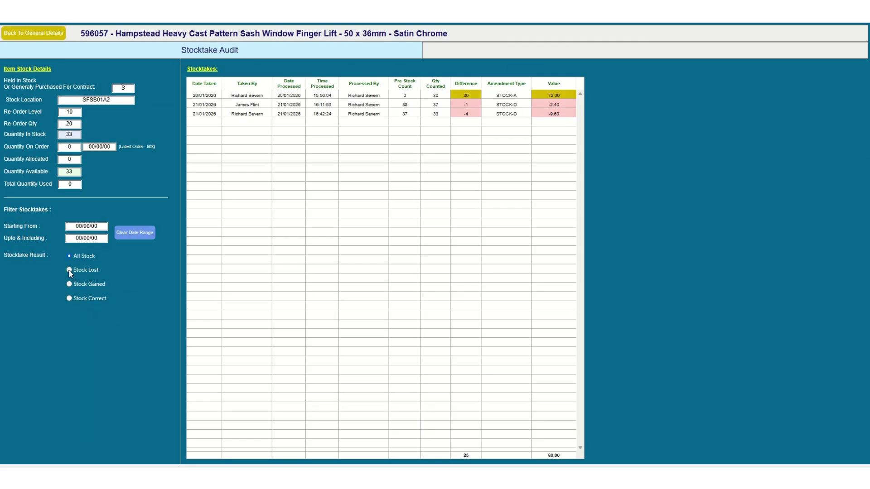
- Filter the audit by Stock Lost, then Stock Gained, then Stock Lost again
{"action": "left_click", "coordinate": [71, 270]}
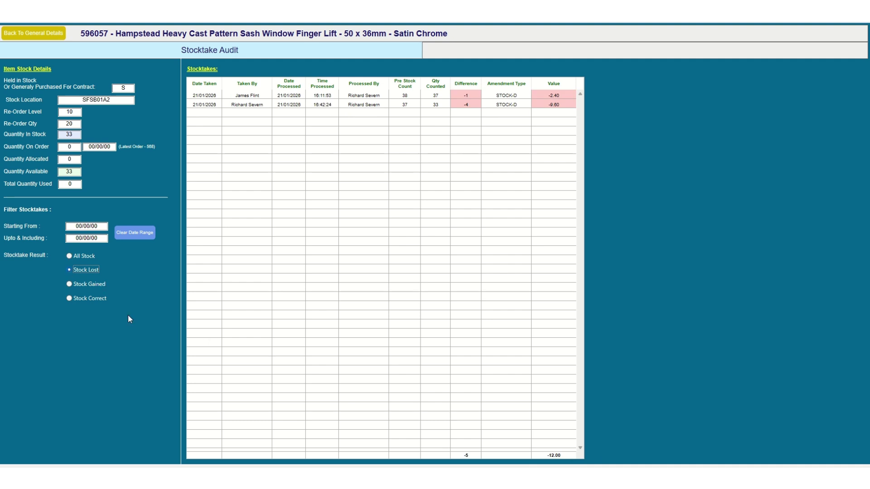
{"action": "left_click", "coordinate": [69, 284]}
{"action": "left_click", "coordinate": [69, 271]}
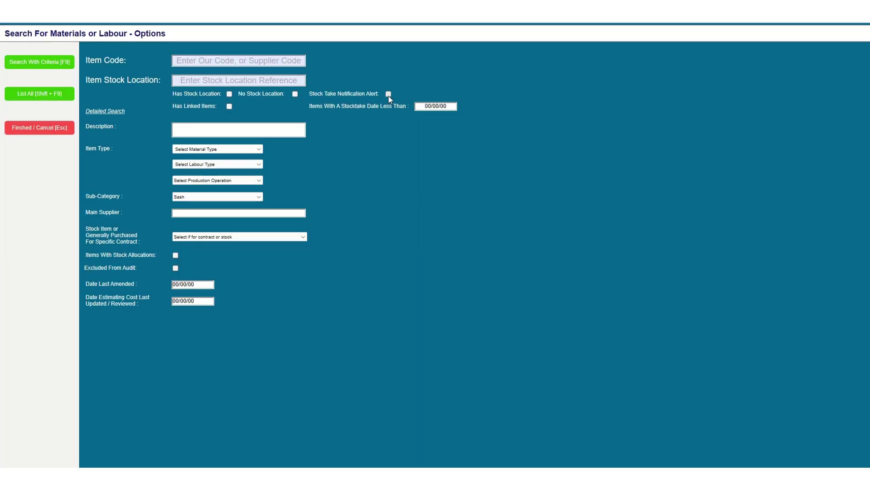
- Clear the Issue With Stock Count flag on the Blum cabinet hinge and close the listing
{"action": "left_click", "coordinate": [46, 65]}
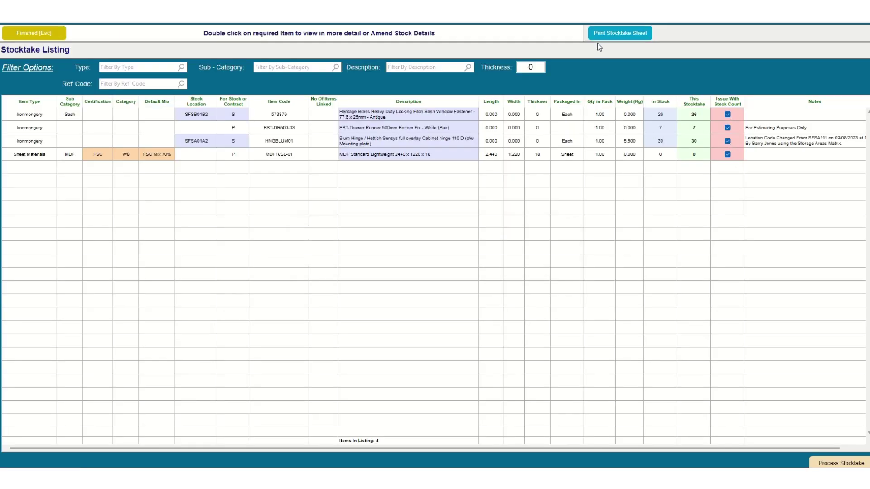
{"action": "left_click", "coordinate": [727, 141]}
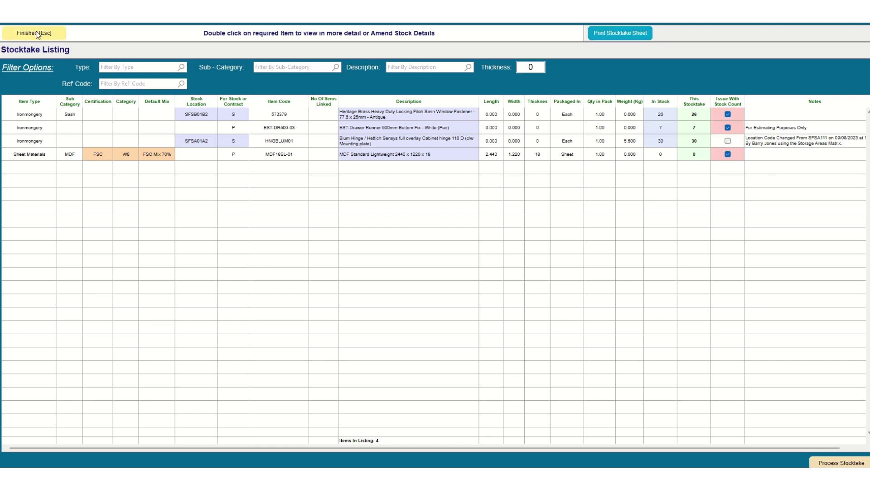
{"action": "left_click", "coordinate": [36, 33]}
- Search Sash items stocktaken before 21/01/2026, find none, and return to the search form
{"action": "left_click", "coordinate": [418, 108]}
{"action": "type", "text": "210126"}
{"action": "key", "text": "Return"}
{"action": "left_click", "coordinate": [234, 197]}
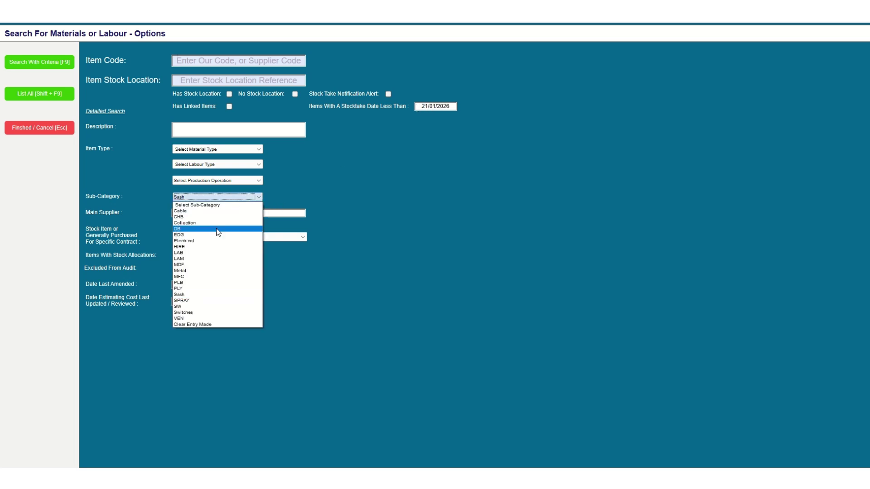
{"action": "left_click", "coordinate": [200, 295]}
{"action": "left_click", "coordinate": [30, 64]}
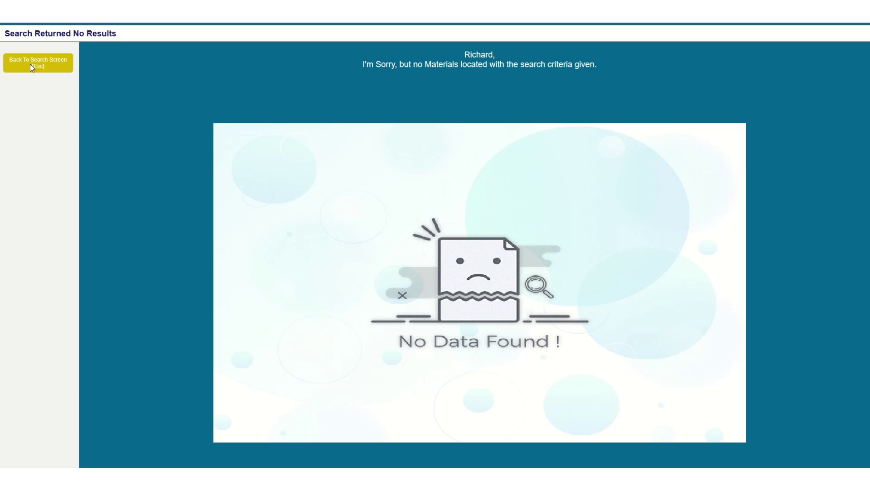
{"action": "left_click", "coordinate": [17, 67]}
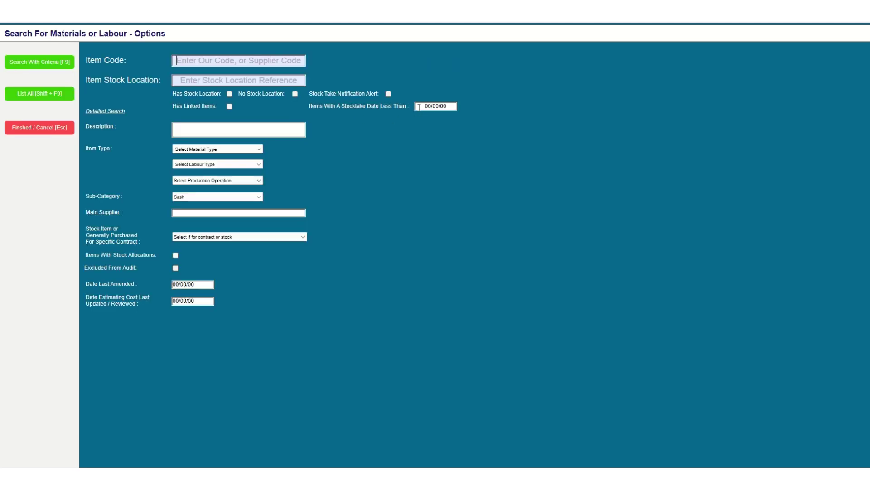
- Search Sash items with stocktakes before 21/02/2026, declining the locked-item prompt at first
{"action": "type", "text": "21/02/2026"}
{"action": "left_click", "coordinate": [178, 198]}
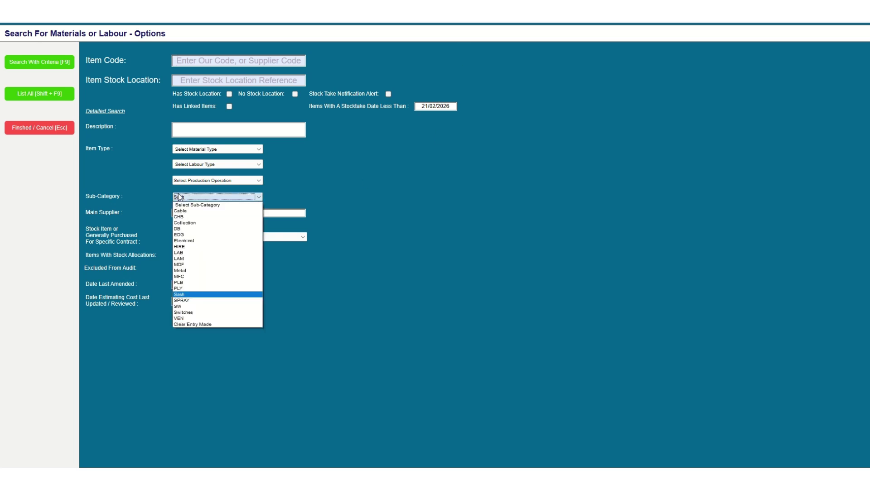
{"action": "left_click", "coordinate": [172, 284]}
{"action": "left_click", "coordinate": [48, 66]}
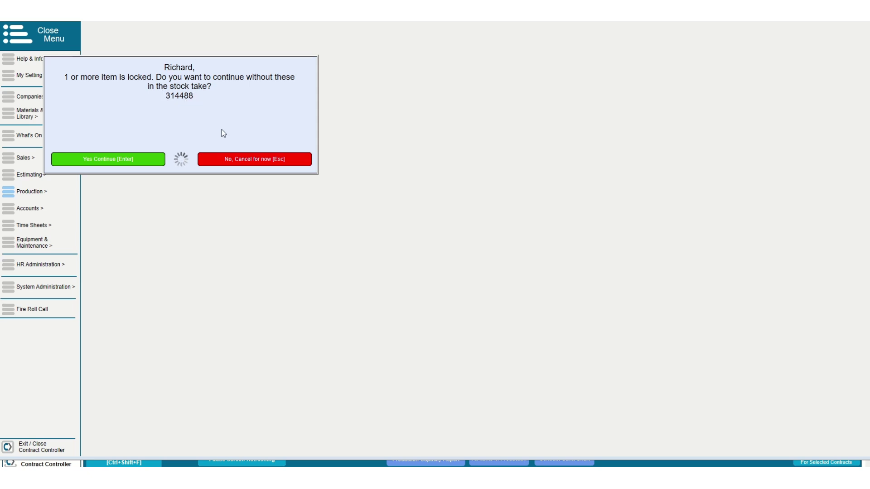
{"action": "left_click", "coordinate": [240, 159]}
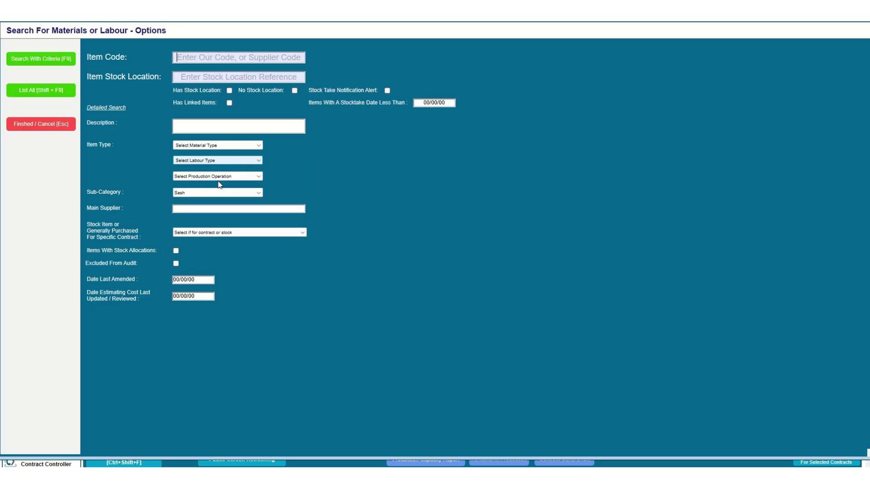
- Re-run the Sash search and continue without the locked item 314488
{"action": "left_click", "coordinate": [206, 194]}
{"action": "left_click", "coordinate": [192, 289]}
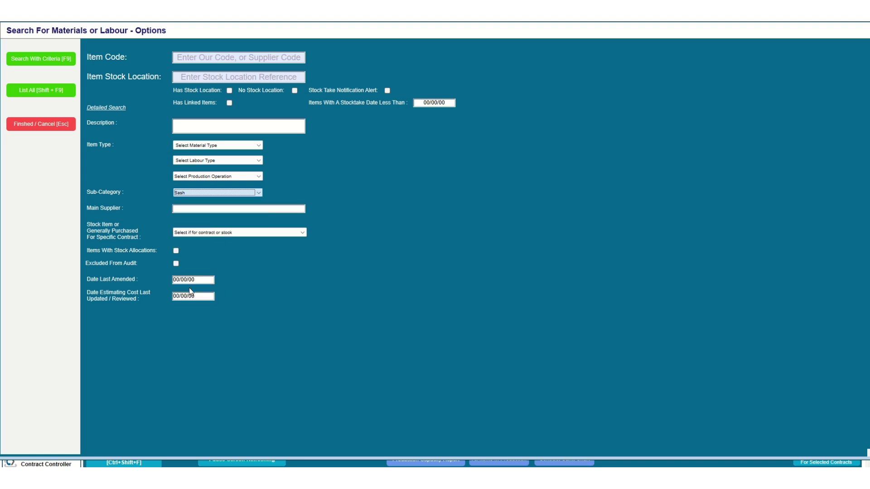
{"action": "left_click", "coordinate": [44, 59]}
{"action": "left_click", "coordinate": [122, 160]}
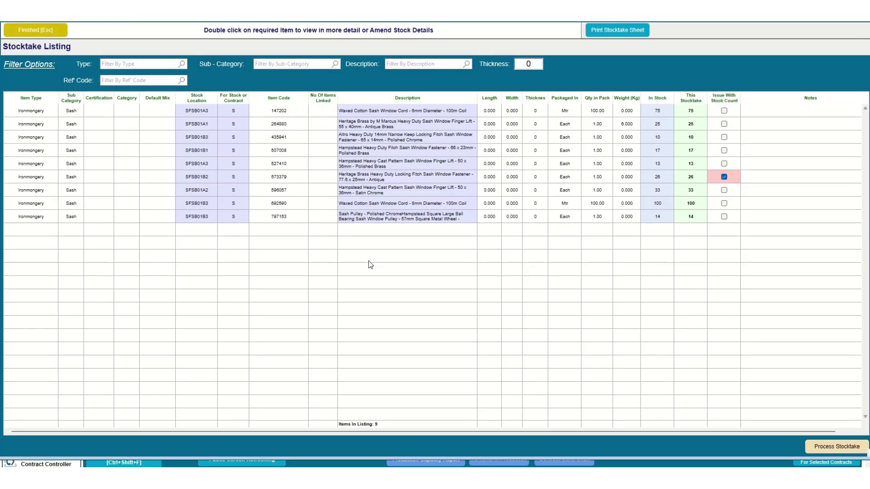